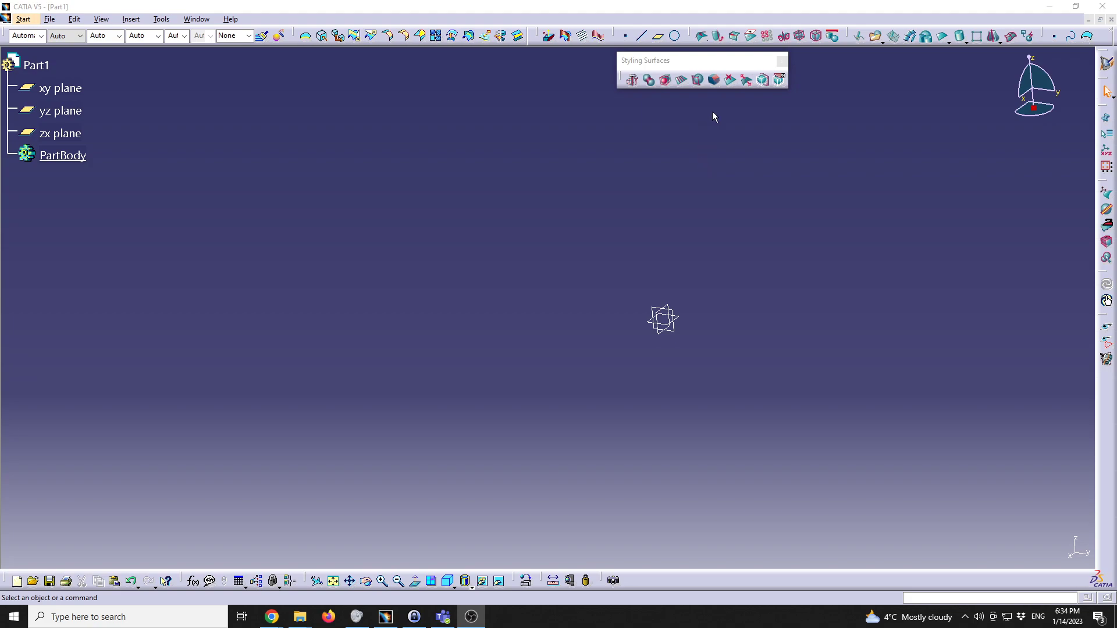
# Step: Move the Styling Surfaces toolbar aside and open the primitives flyout
pyautogui.moveTo(716, 64); pyautogui.dragTo(449, 106)
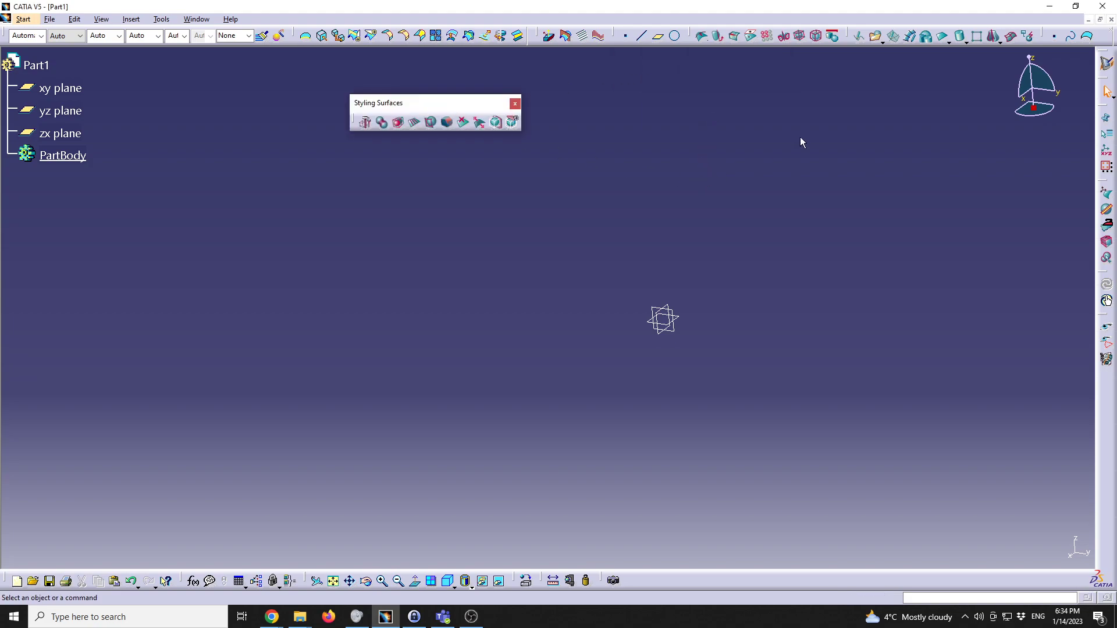
pyautogui.click(963, 41)
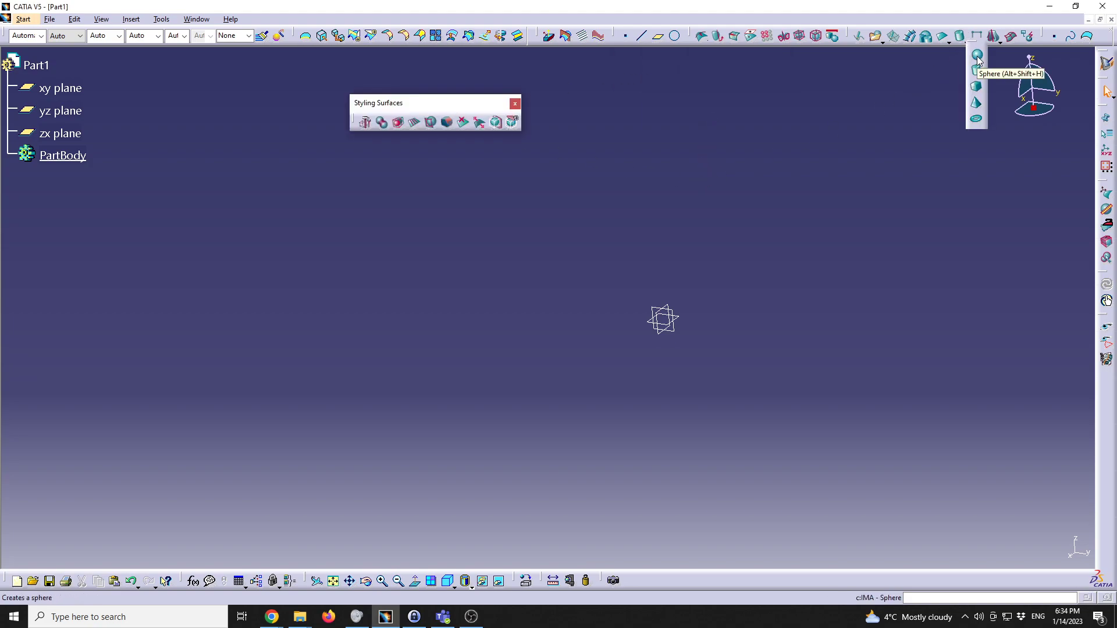
# Step: Create a subdivision sphere, shift it down-right, and select its top-right cage vertex
pyautogui.click(977, 56)
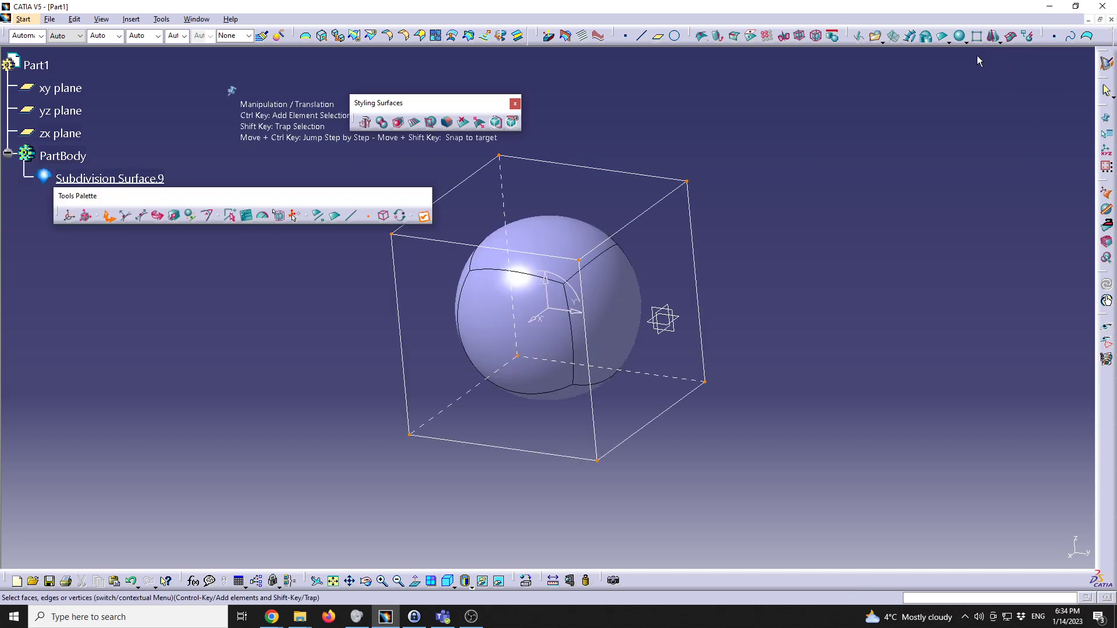
pyautogui.moveTo(398, 299); pyautogui.dragTo(365, 345)
pyautogui.keyDown('shift'); pyautogui.moveTo(703, 165); pyautogui.dragTo(727, 220); pyautogui.keyUp('shift')
pyautogui.keyDown('shift'); pyautogui.moveTo(682, 181); pyautogui.dragTo(716, 226); pyautogui.keyUp('shift')
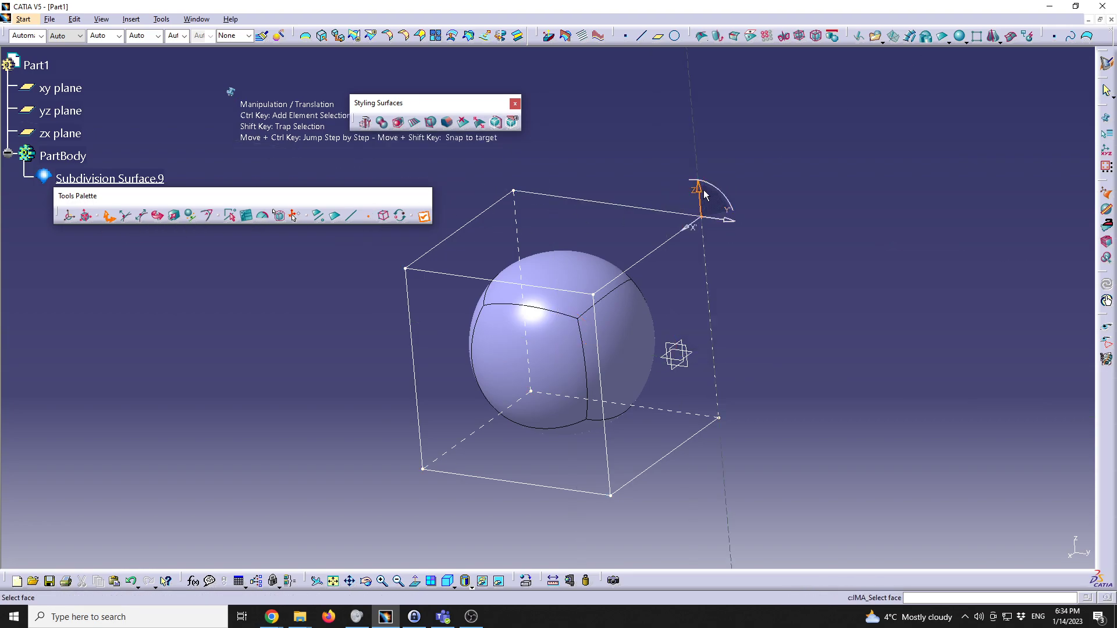
# Step: Trial-raise that vertex, undo the move, and hide the sphere's control cage with Mesh View
pyautogui.moveTo(697, 200); pyautogui.dragTo(688, 167)
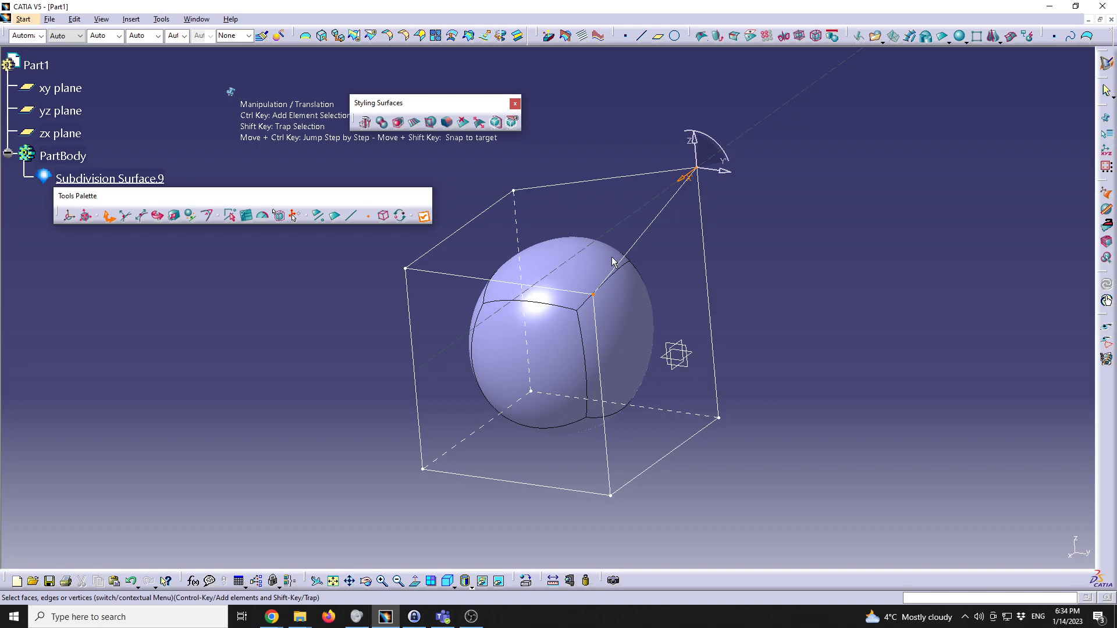
pyautogui.hotkey('ctrl', 'z')
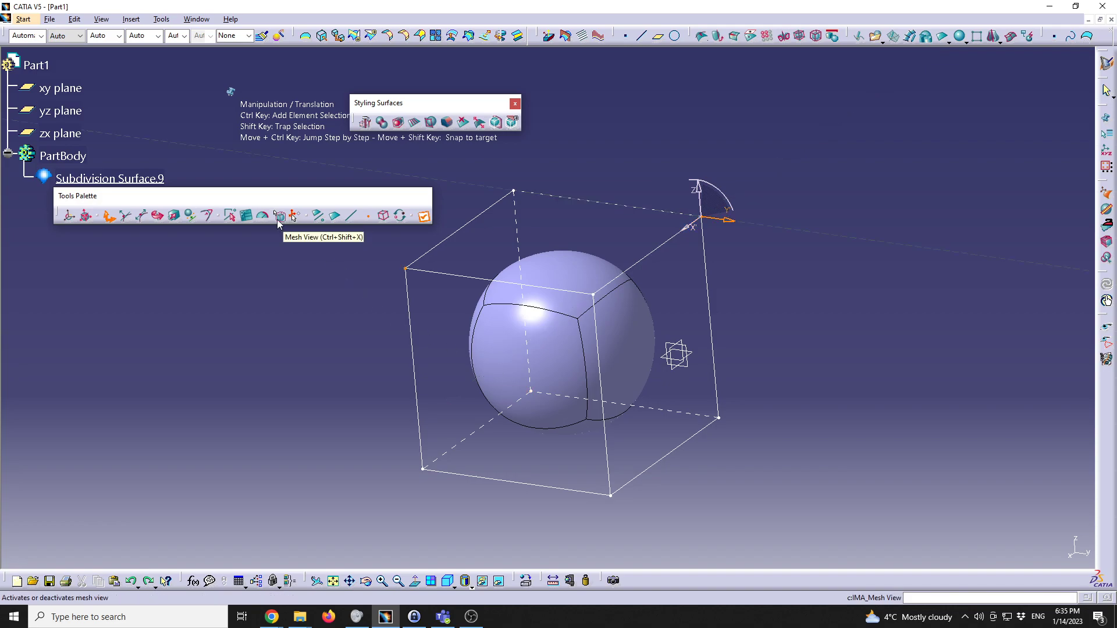
pyautogui.click(278, 217)
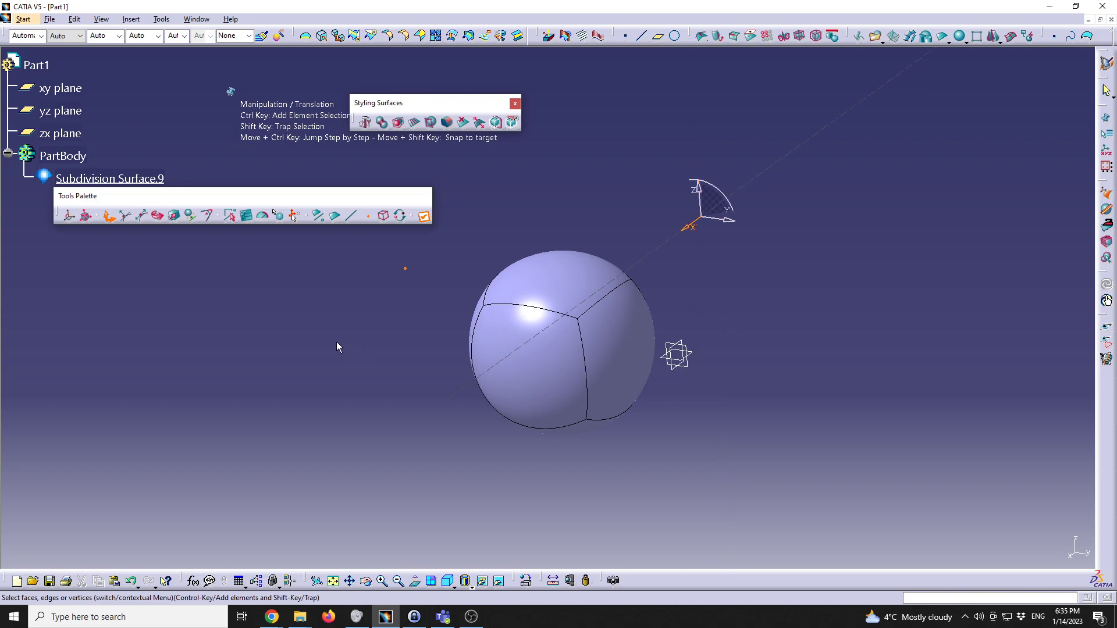
pyautogui.moveTo(504, 354); pyautogui.dragTo(440, 382, button='middle')
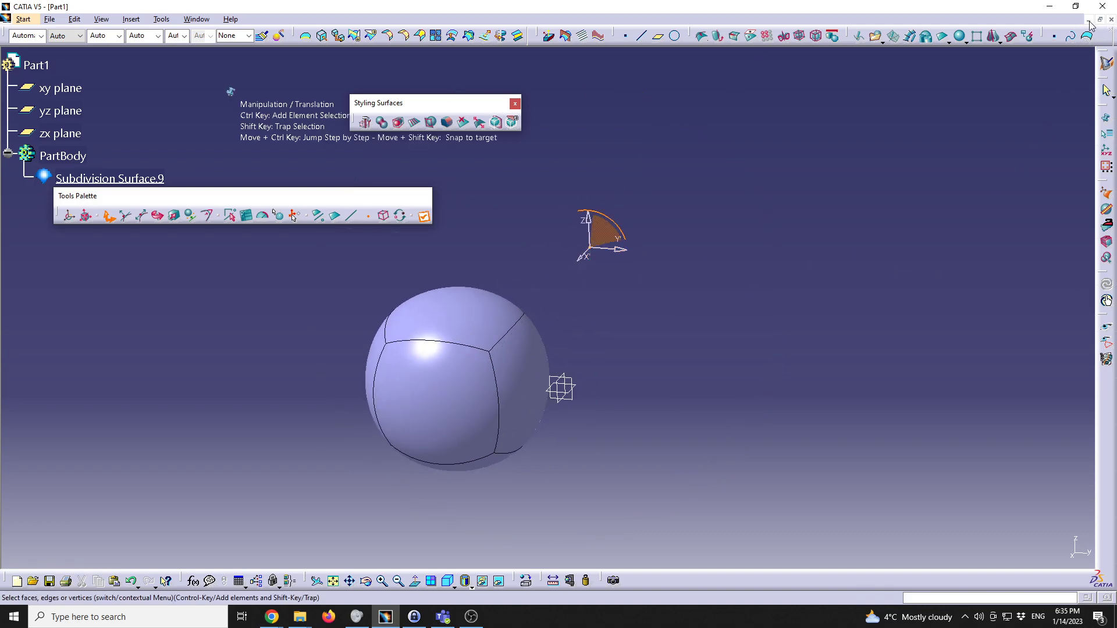
# Step: Minimize Part1 and create a new Imagine & Shape part, Part2
pyautogui.click(1089, 20)
pyautogui.click(11, 20)
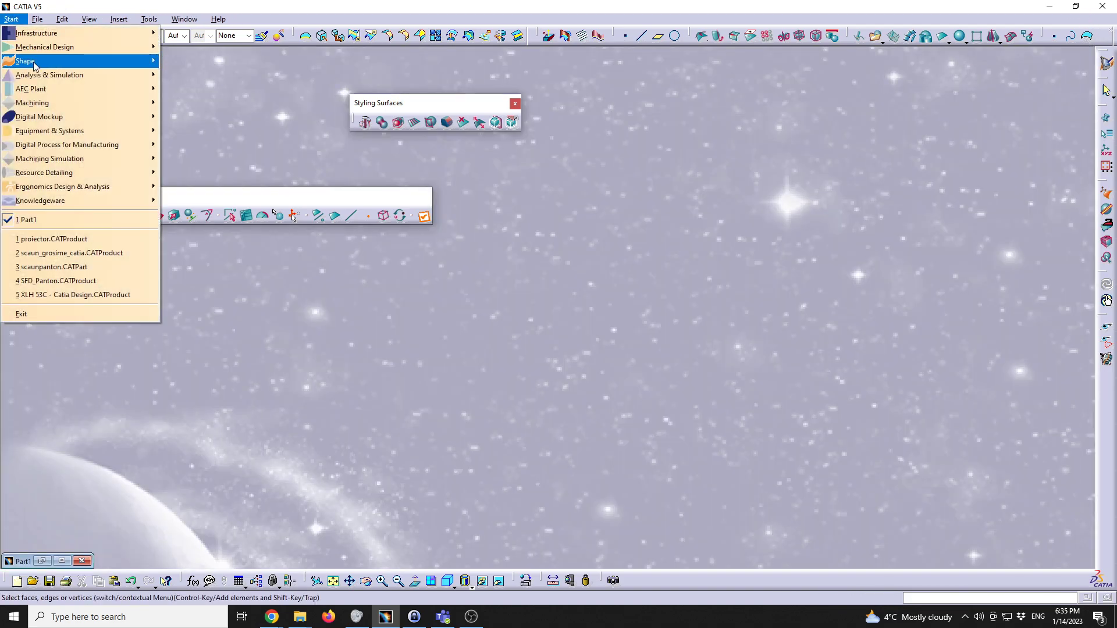
pyautogui.moveTo(35, 61)
pyautogui.click(192, 102)
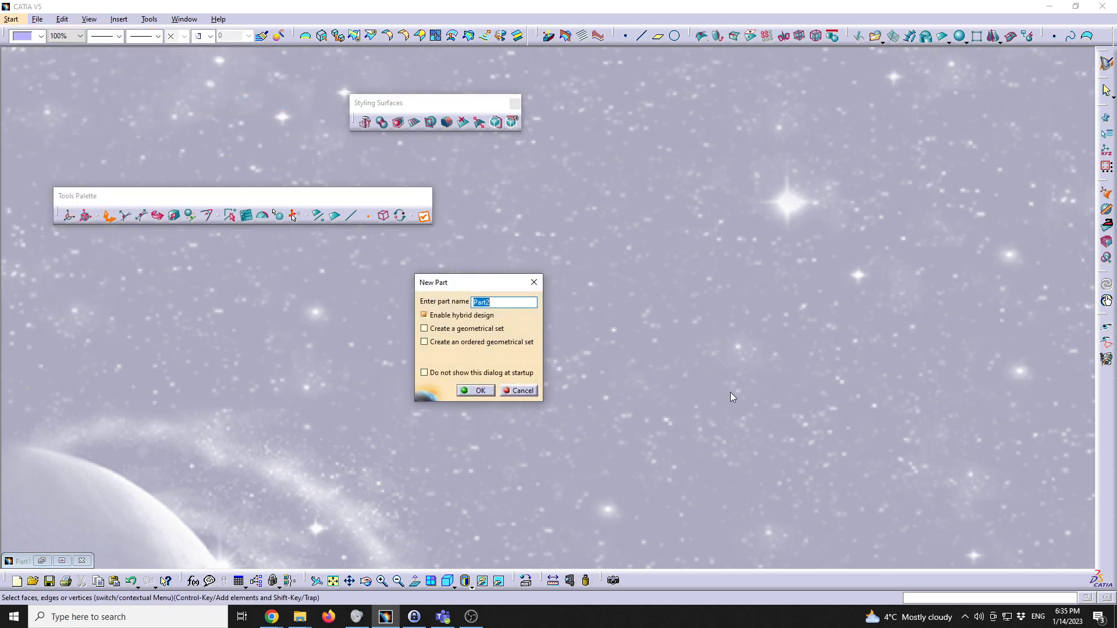
pyautogui.click(475, 390)
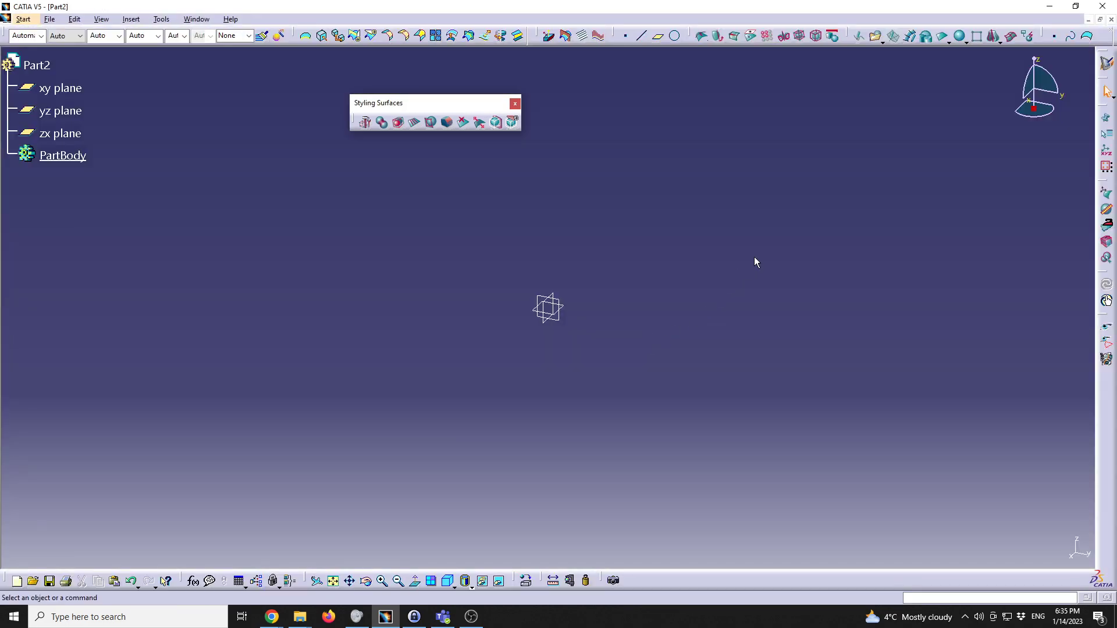
# Step: Add a subdivision cylinder to Part2, angle the view, and show its control cage
pyautogui.click(966, 42)
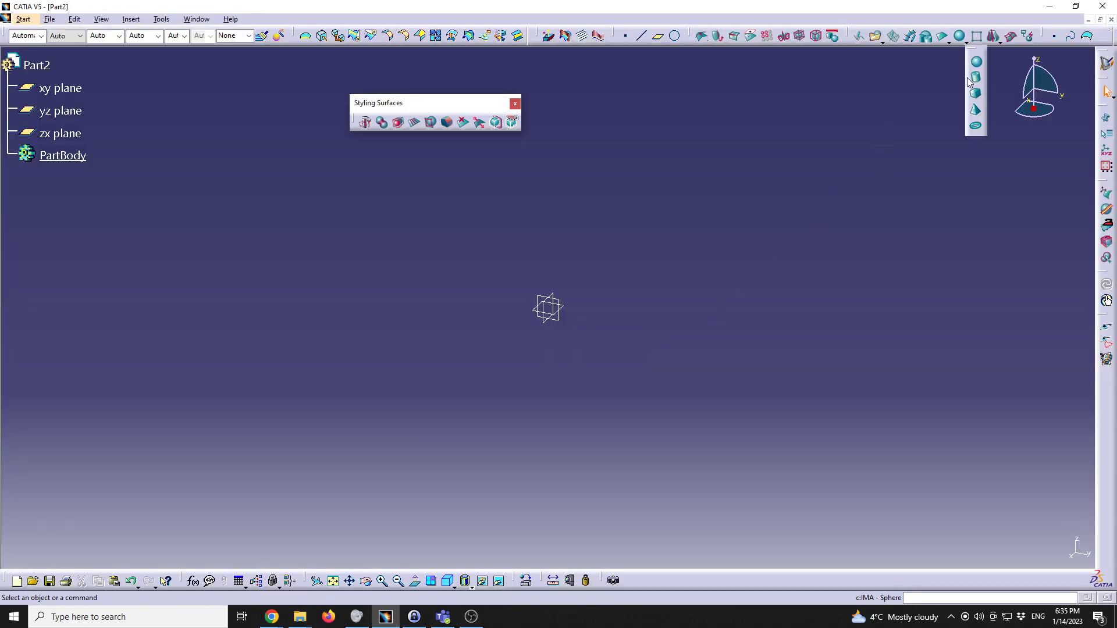
pyautogui.click(978, 77)
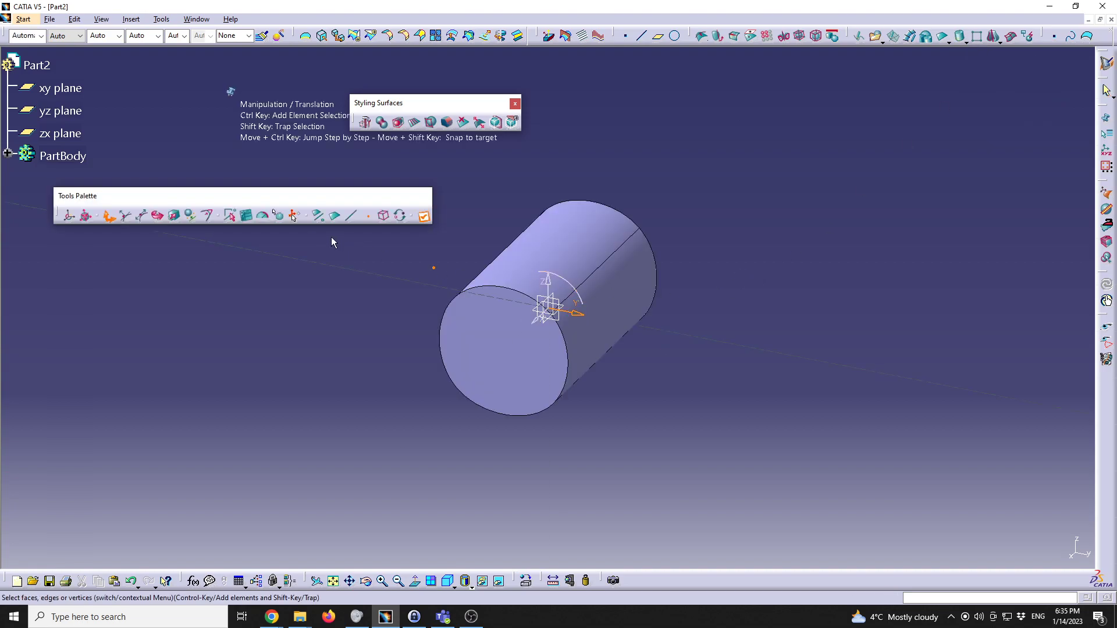
pyautogui.moveTo(385, 332); pyautogui.dragTo(391, 344, button='middle')
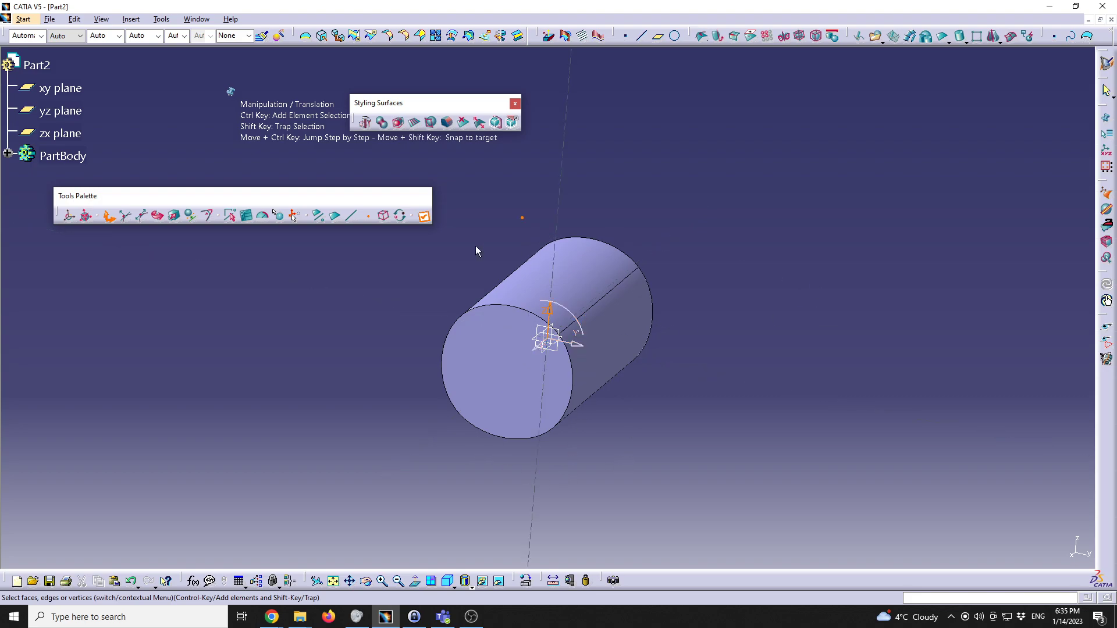
pyautogui.click(280, 215)
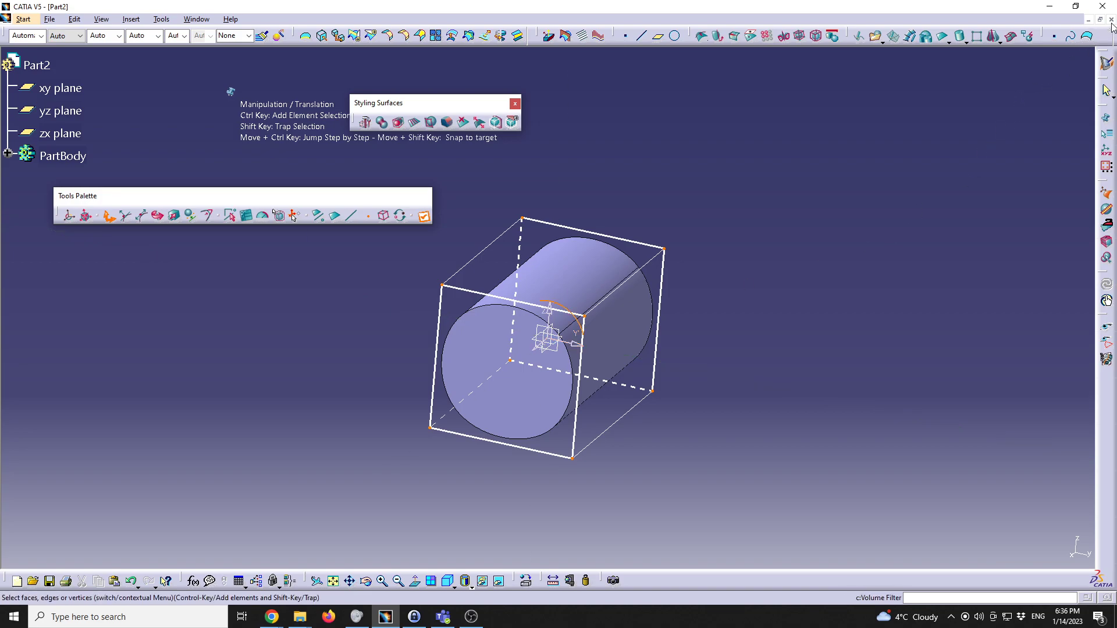
# Step: Finish editing the cylinder and delete Subdivision Surface.1 from PartBody
pyautogui.click(270, 317)
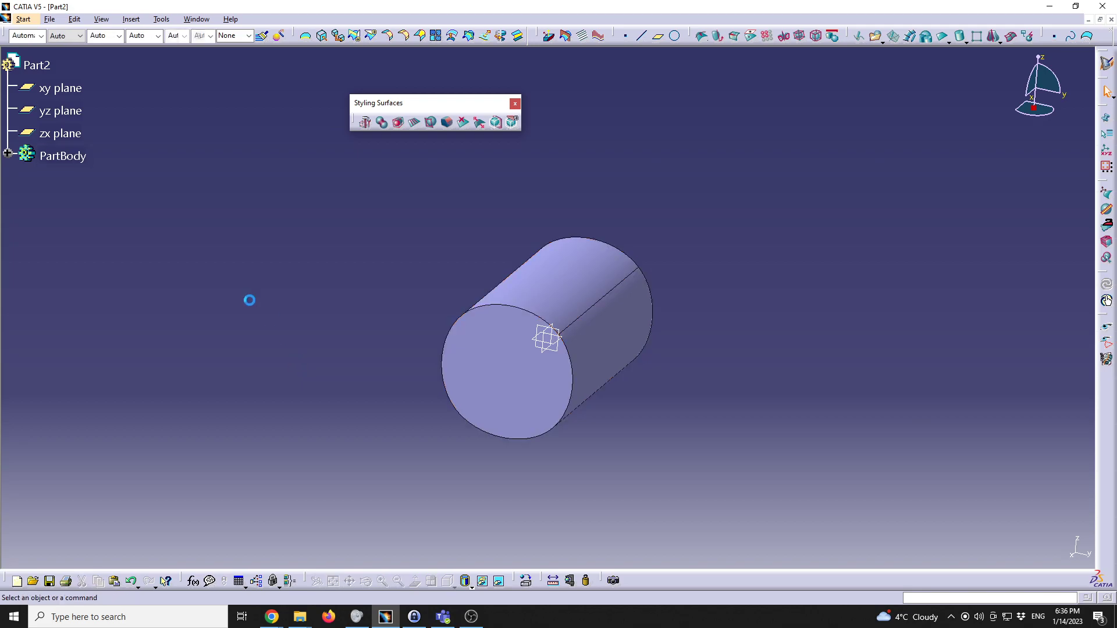
pyautogui.click(8, 153)
pyautogui.click(82, 179)
pyautogui.press('Delete')
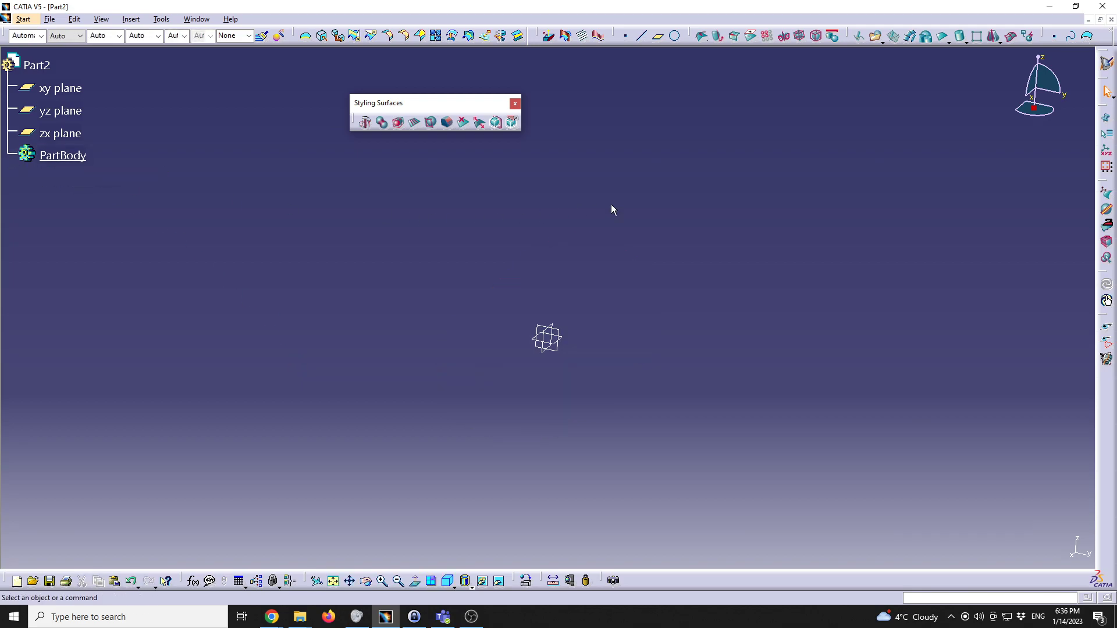
# Step: Create a subdivision sphere in its cube cage and orbit around it
pyautogui.click(966, 42)
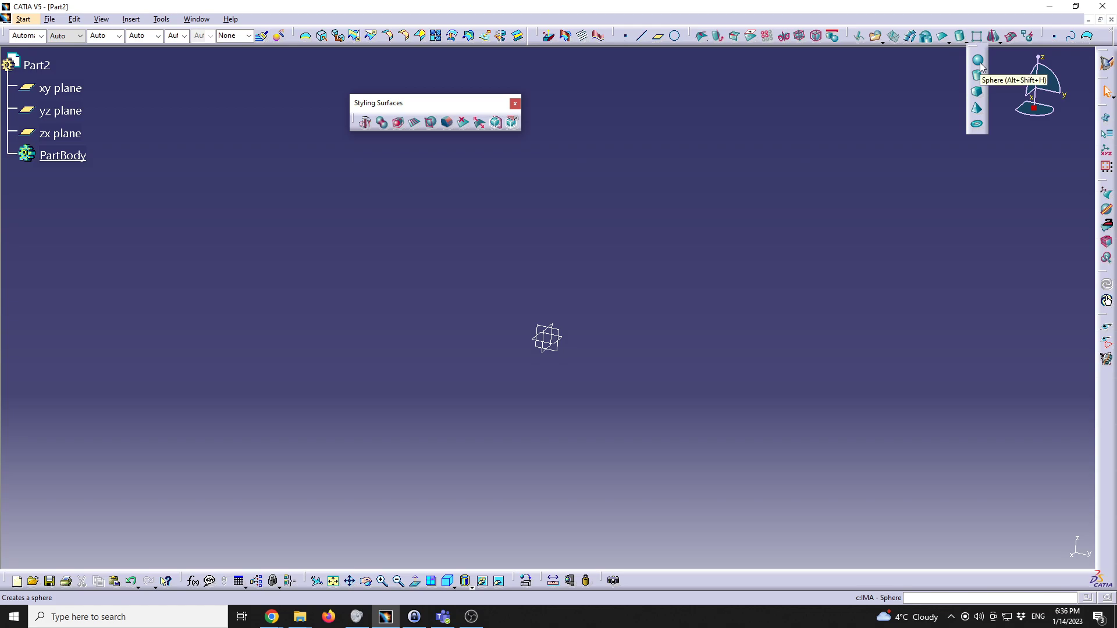
pyautogui.click(979, 63)
pyautogui.moveTo(520, 250); pyautogui.dragTo(468, 273, button='middle')
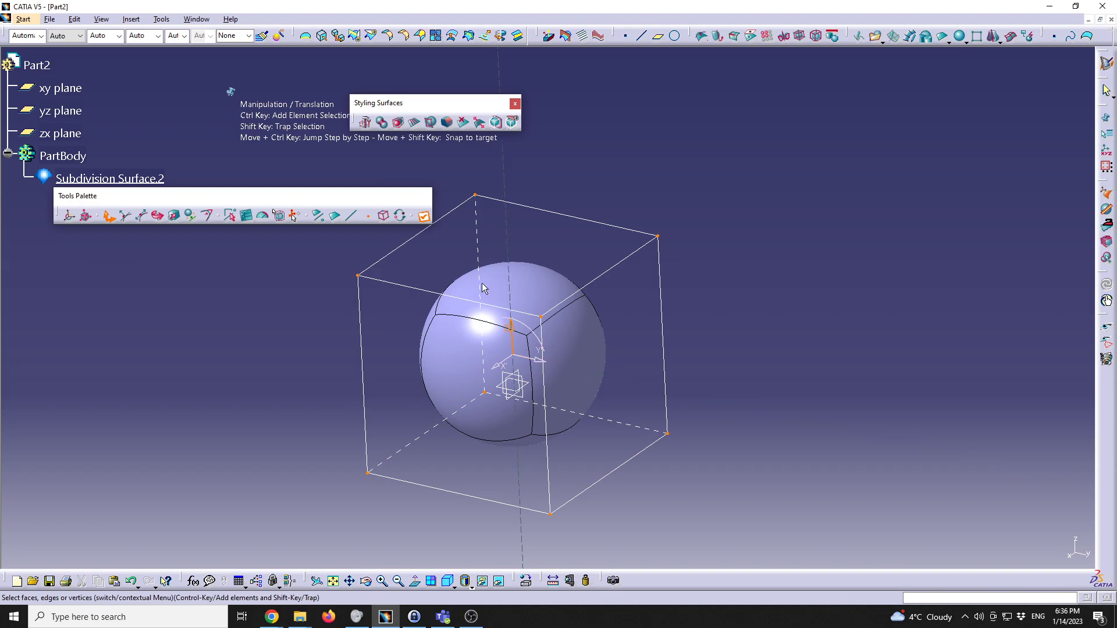
# Step: Project the control mesh onto the sphere and switch to vertex selection
pyautogui.click(817, 37)
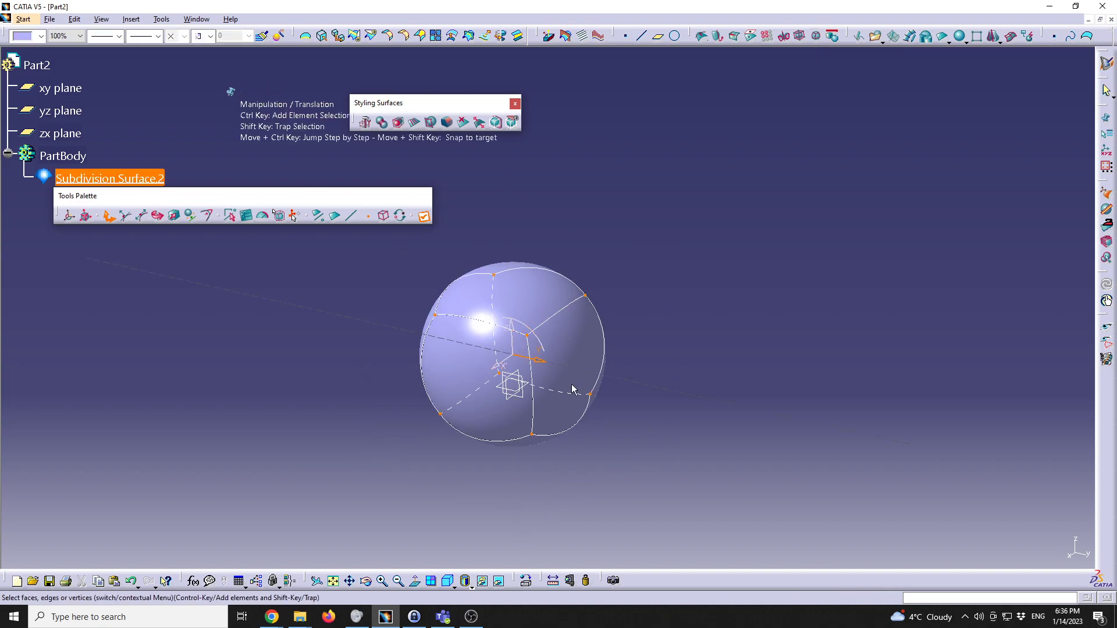
pyautogui.moveTo(399, 365); pyautogui.dragTo(506, 284, button='middle')
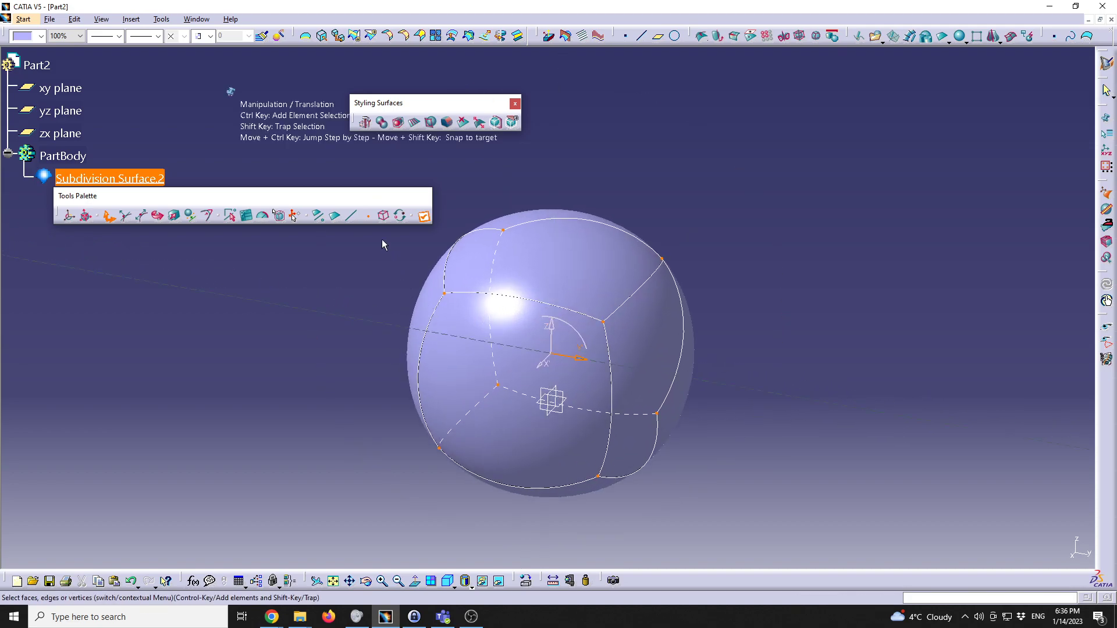
pyautogui.click(369, 218)
pyautogui.moveTo(616, 276); pyautogui.dragTo(663, 255, button='middle')
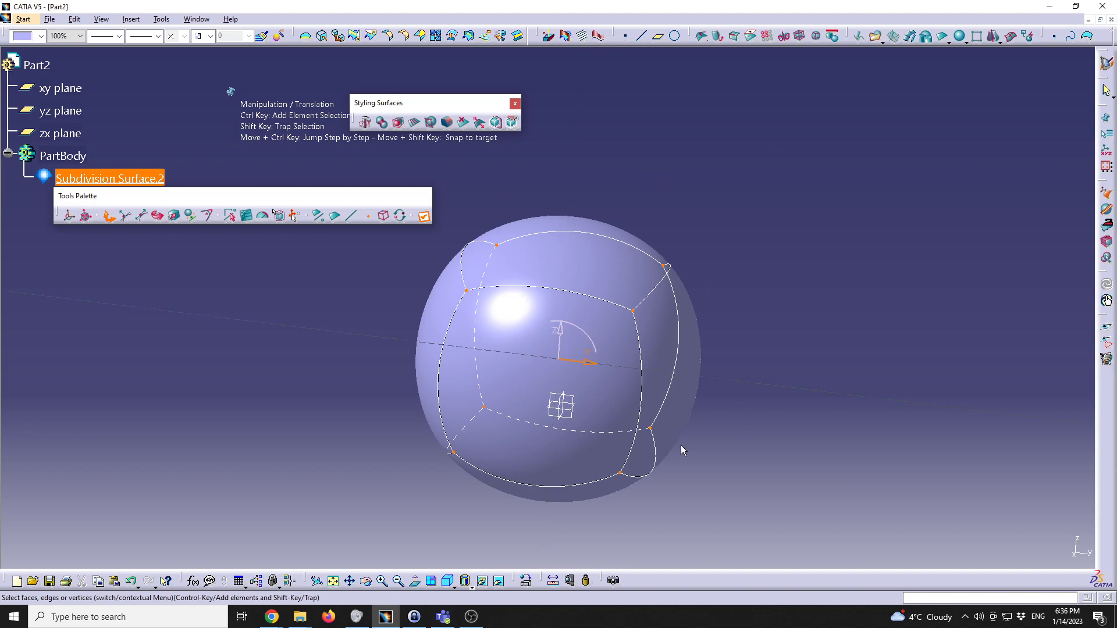
# Step: Raise the upper-right and upper-left mesh vertices to stretch the sphere upward
pyautogui.moveTo(648, 217); pyautogui.dragTo(711, 270)
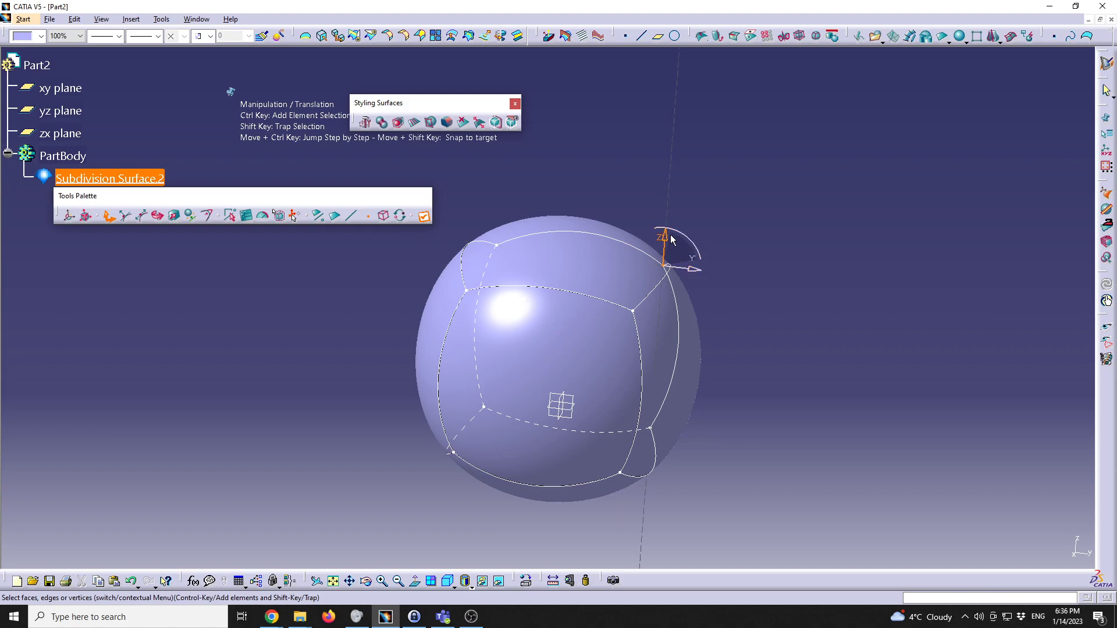
pyautogui.moveTo(668, 239)
pyautogui.mouseDown()
pyautogui.moveTo(667, 170)
pyautogui.moveTo(670, 191)
pyautogui.mouseUp()
pyautogui.moveTo(483, 199)
pyautogui.mouseDown()
pyautogui.moveTo(499, 201)
pyautogui.moveTo(518, 246)
pyautogui.moveTo(507, 204)
pyautogui.moveTo(515, 176)
pyautogui.mouseUp()
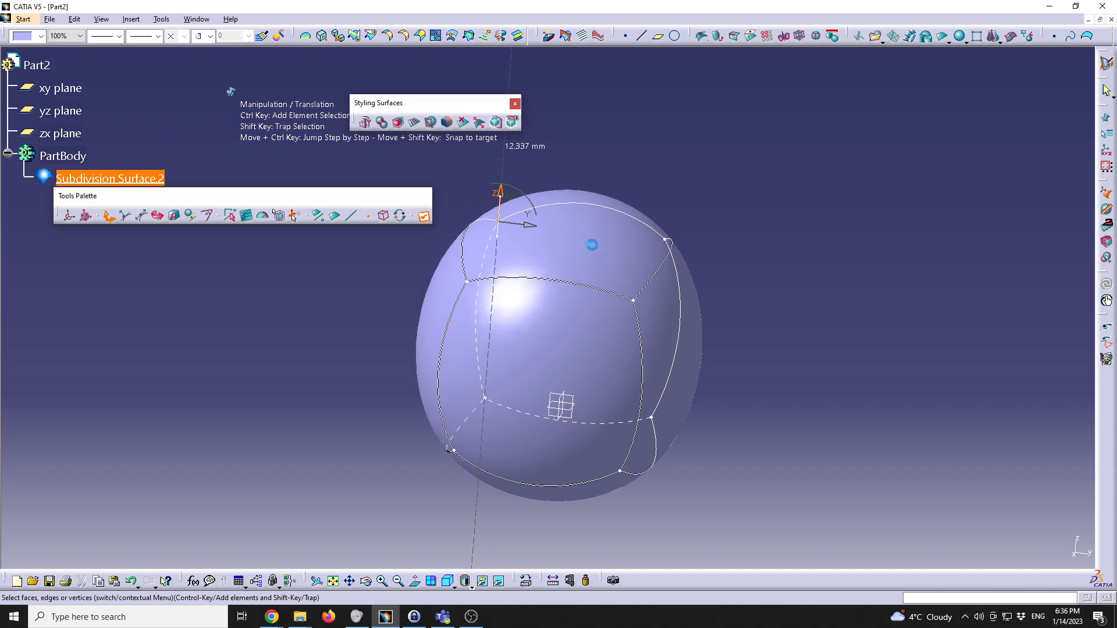
pyautogui.keyDown('shift'); pyautogui.moveTo(612, 275); pyautogui.dragTo(654, 314); pyautogui.keyUp('shift')
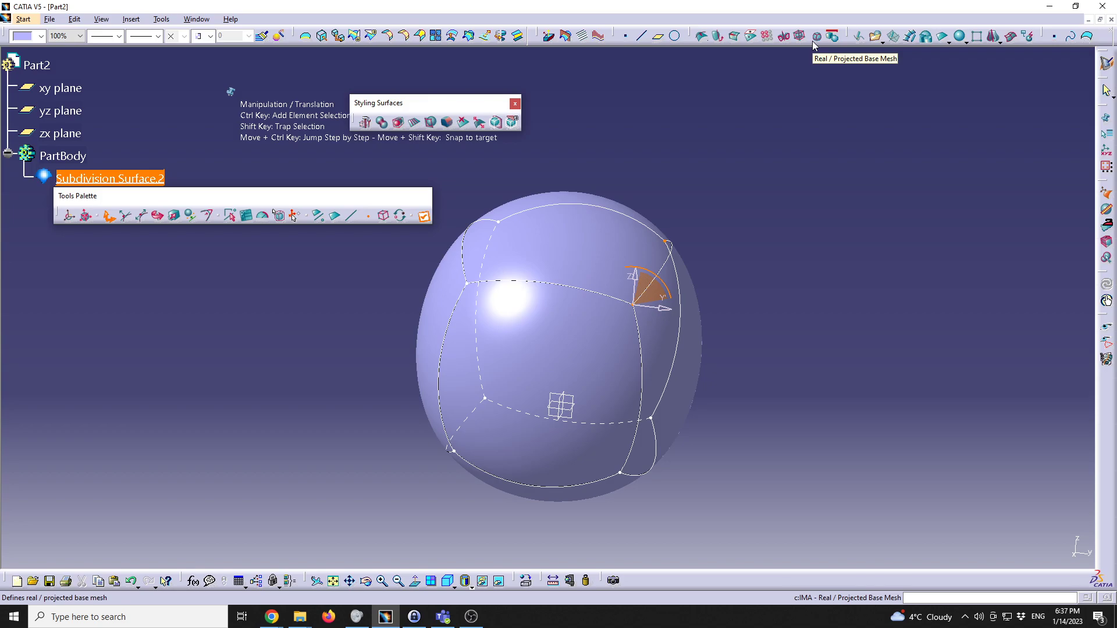
# Step: Switch to the real cube base mesh, refresh Mesh View, and frame the deformed sphere
pyautogui.click(812, 41)
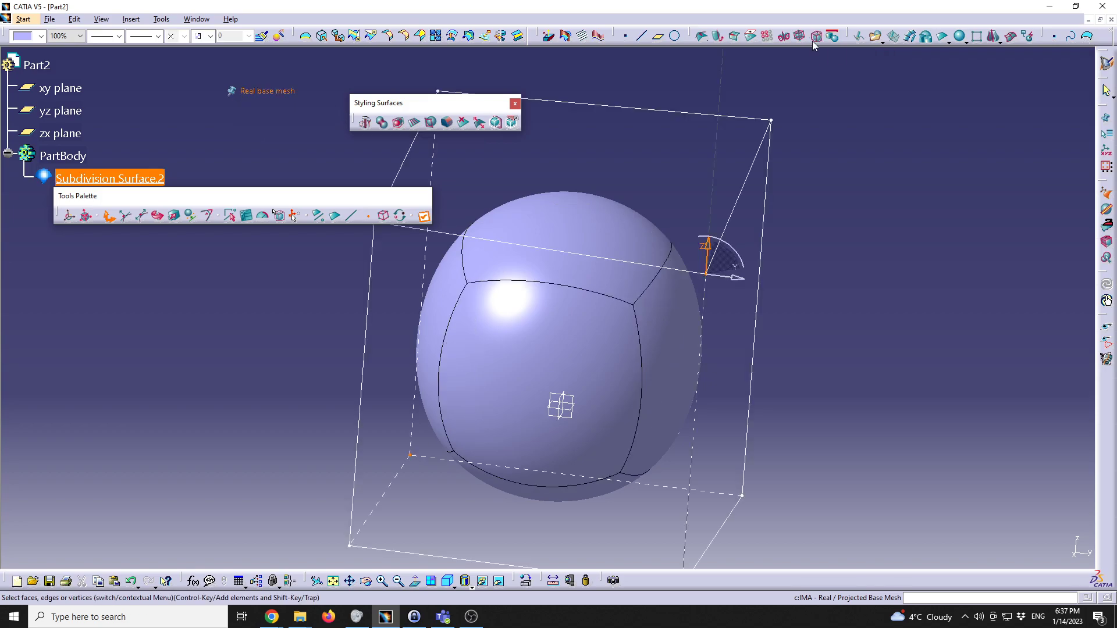
pyautogui.click(279, 217)
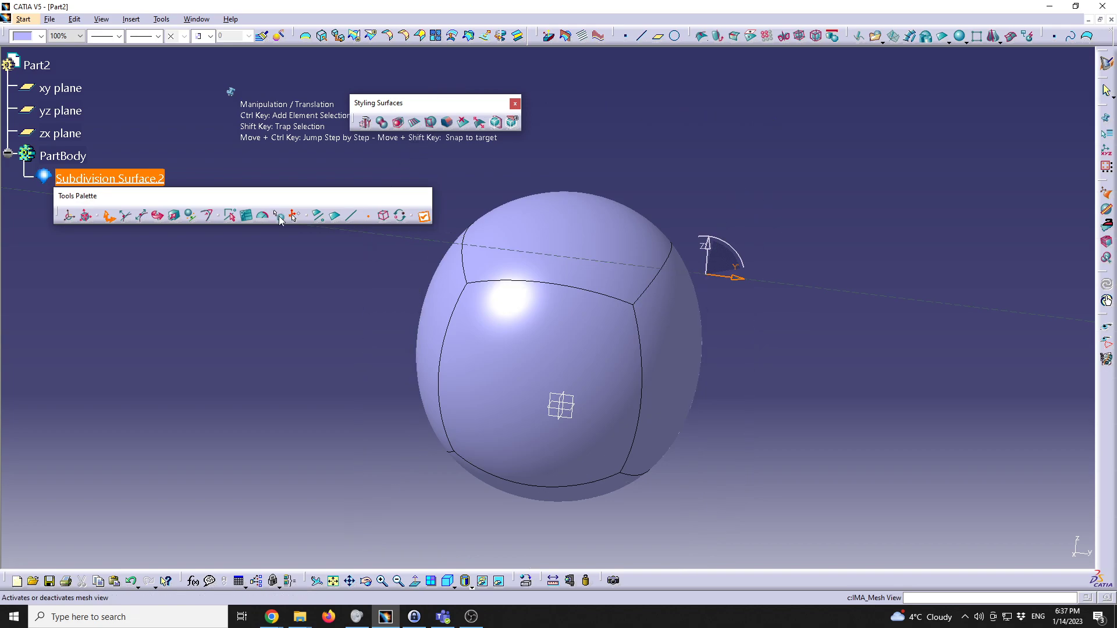
pyautogui.click(279, 218)
pyautogui.moveTo(570, 299); pyautogui.dragTo(679, 278, button='middle')
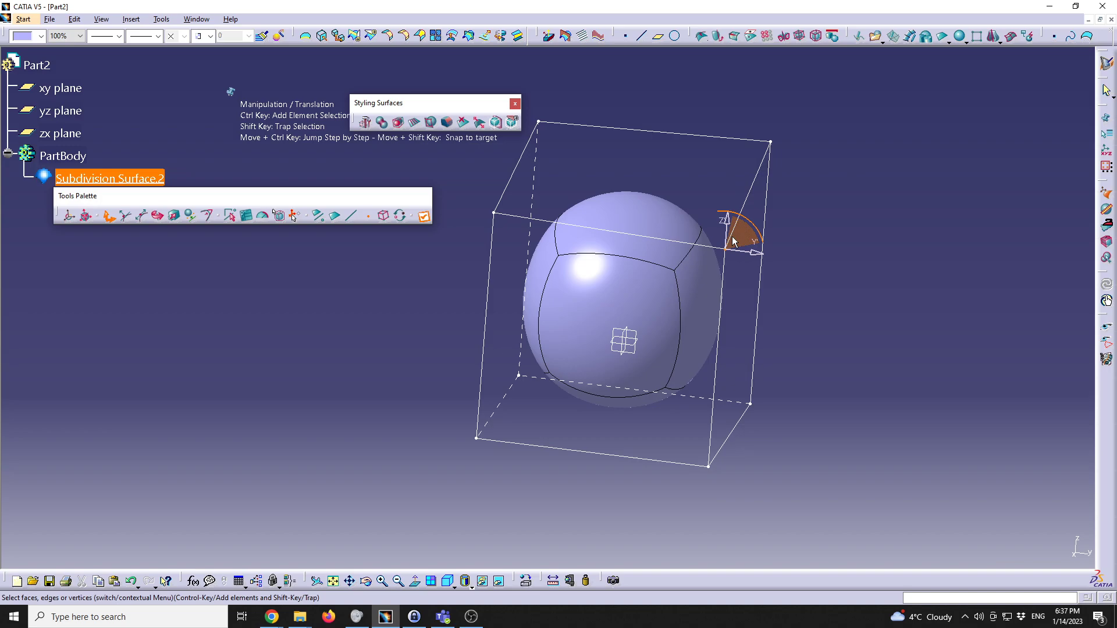
pyautogui.moveTo(821, 309); pyautogui.dragTo(632, 284, button='middle')
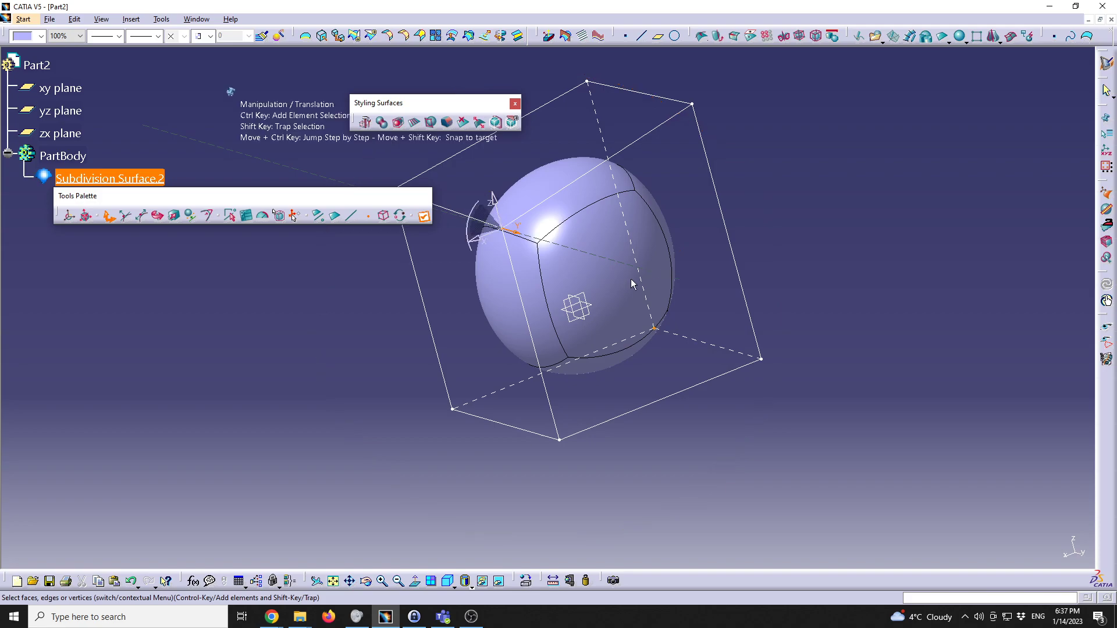